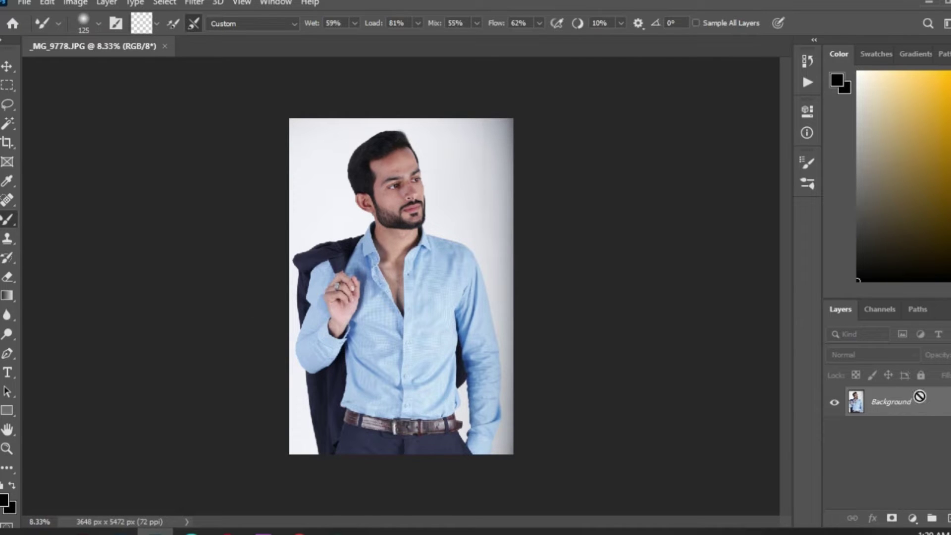
Duplicate the Background into a new layer named 'color' and zoom in on the photo
key("ctrl+j")
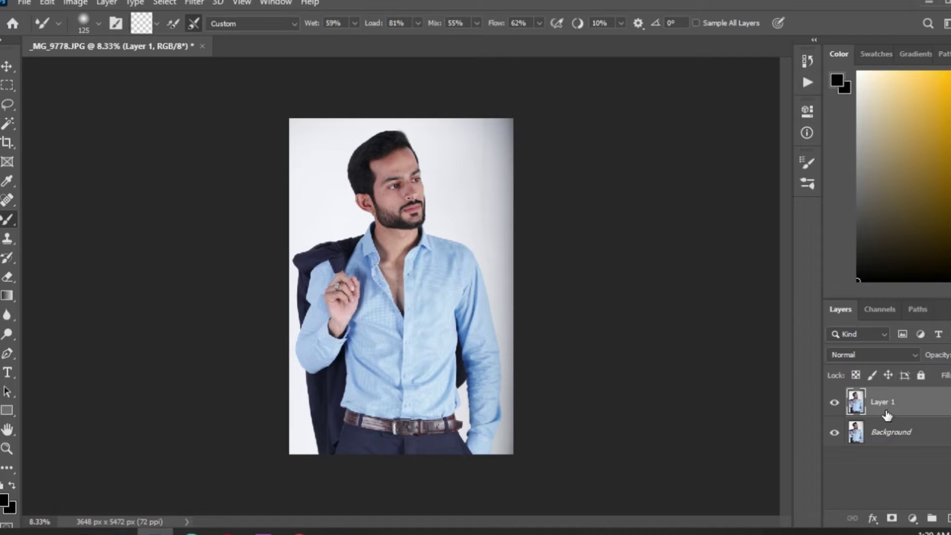
double_click(883, 405)
type("color")
key("Return")
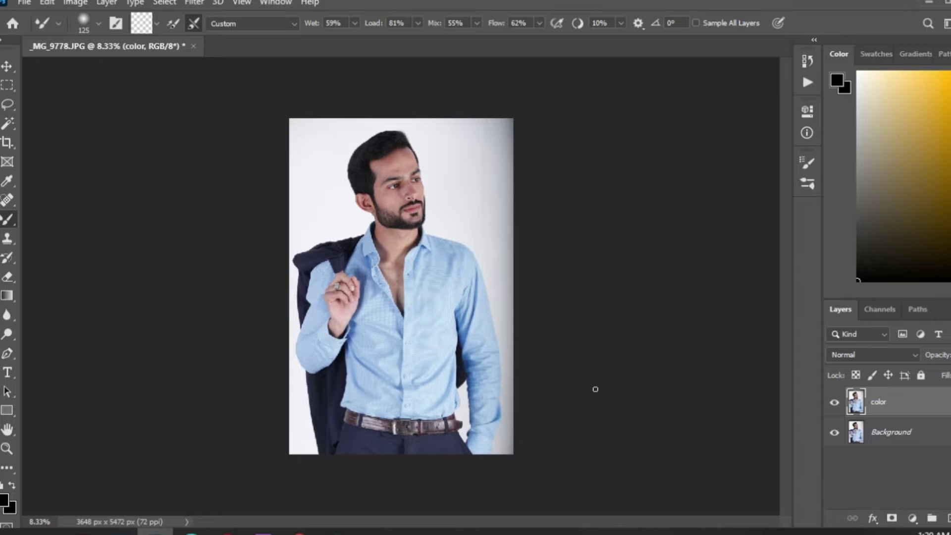
key("ctrl+plus")
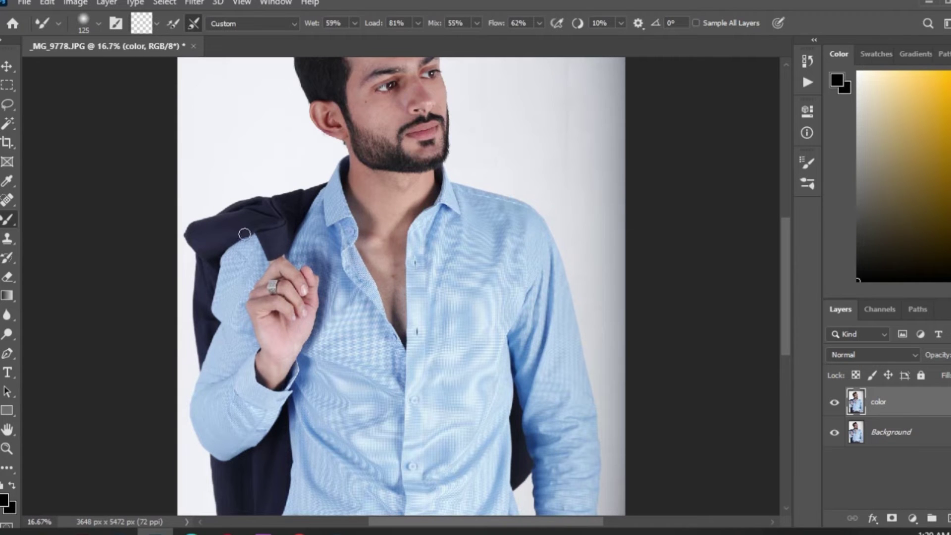
scroll(510, 278, "up", 5)
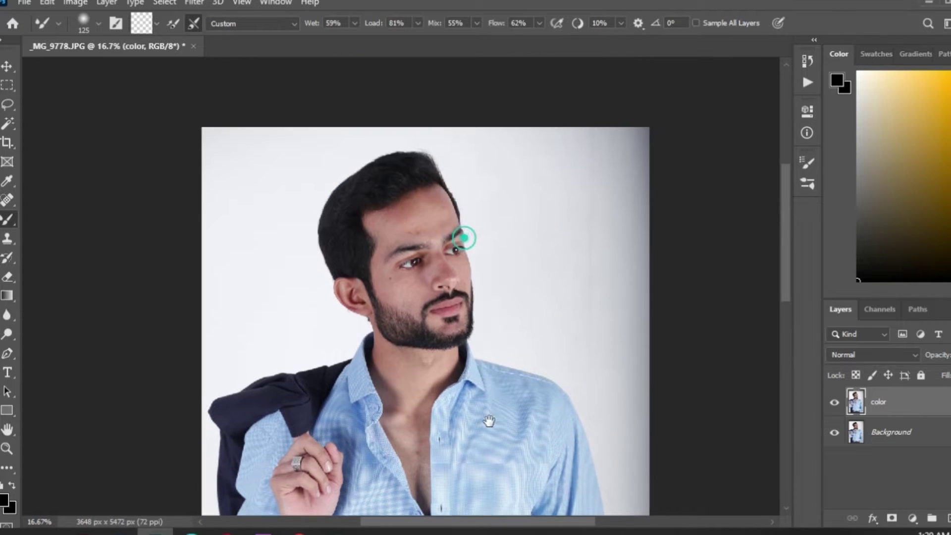
right_click(8, 219)
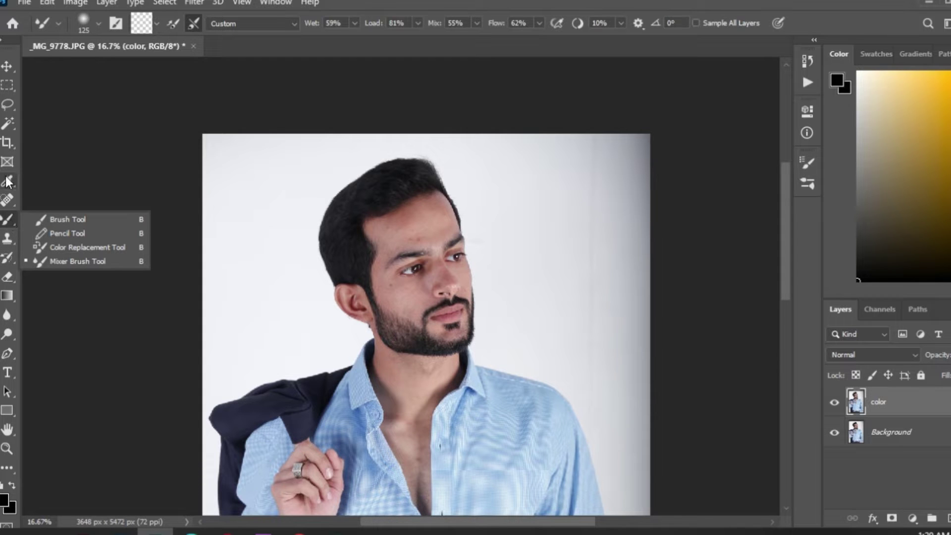
With the Spot Healing Brush, heal the blemishes across the forehead and above the eyebrow
left_click_drag(7, 200, 67, 201)
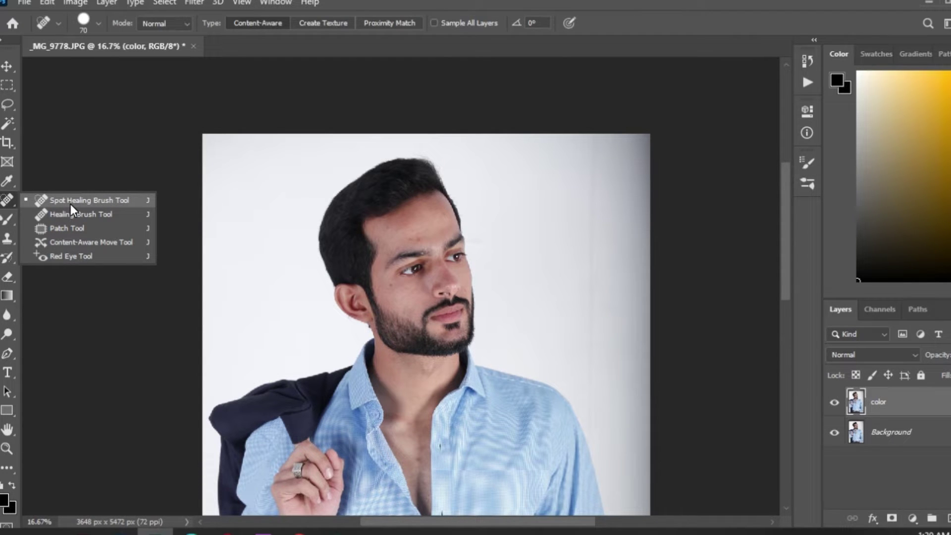
left_click(86, 203)
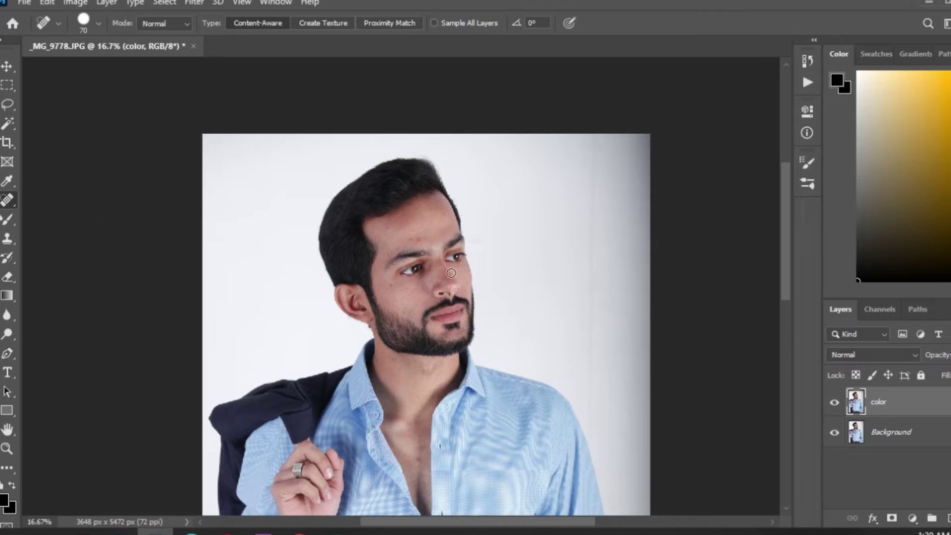
key("ctrl+plus")
key("ctrl+plus")
key("ctrl+plus")
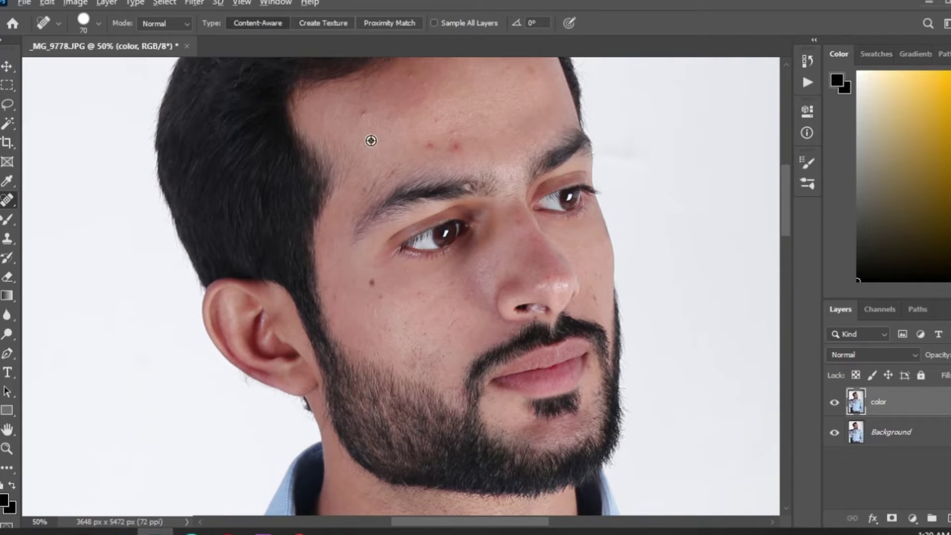
left_click(361, 109)
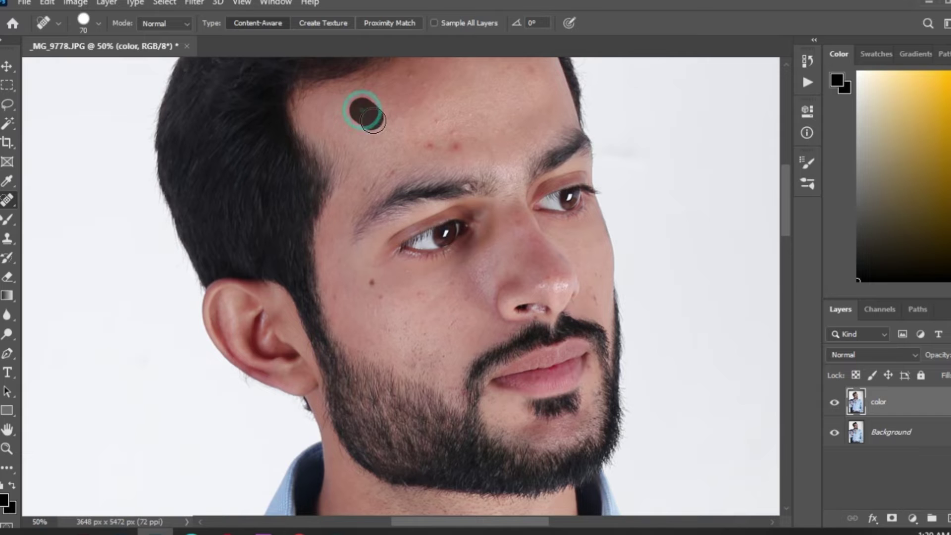
mouse_move(431, 150)
left_mouse_down()
mouse_move(414, 144)
mouse_move(443, 153)
mouse_move(446, 132)
mouse_move(457, 146)
left_mouse_up()
left_click(395, 166)
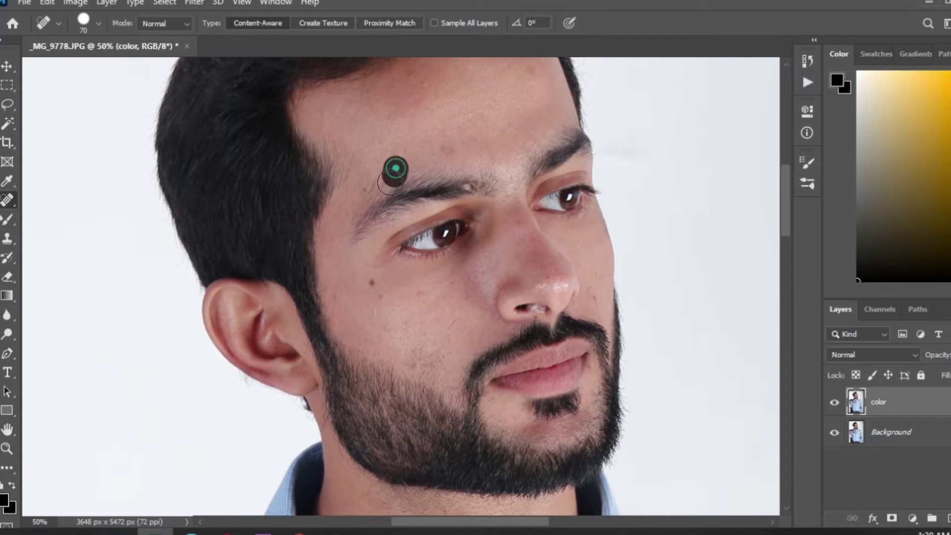
left_click(427, 85)
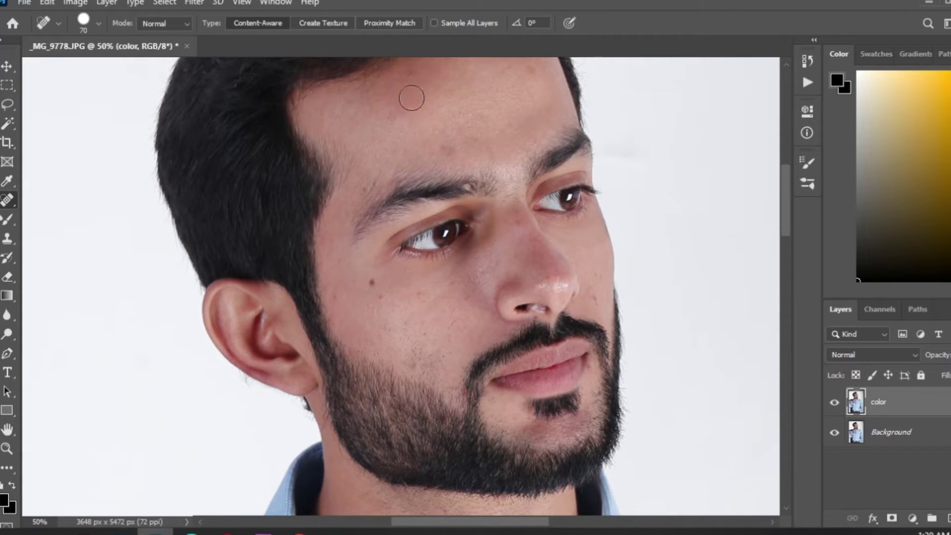
left_click_drag(462, 151, 436, 251)
left_click_drag(501, 163, 509, 196)
left_click_drag(375, 194, 399, 176)
left_click_drag(412, 253, 401, 249)
Heal the left-cheek mole, lower-cheek spots, remaining forehead spots and the nose bridge
mouse_move(344, 388)
left_mouse_down()
mouse_move(399, 431)
mouse_move(398, 456)
mouse_move(383, 463)
mouse_move(424, 442)
mouse_move(421, 430)
left_mouse_up()
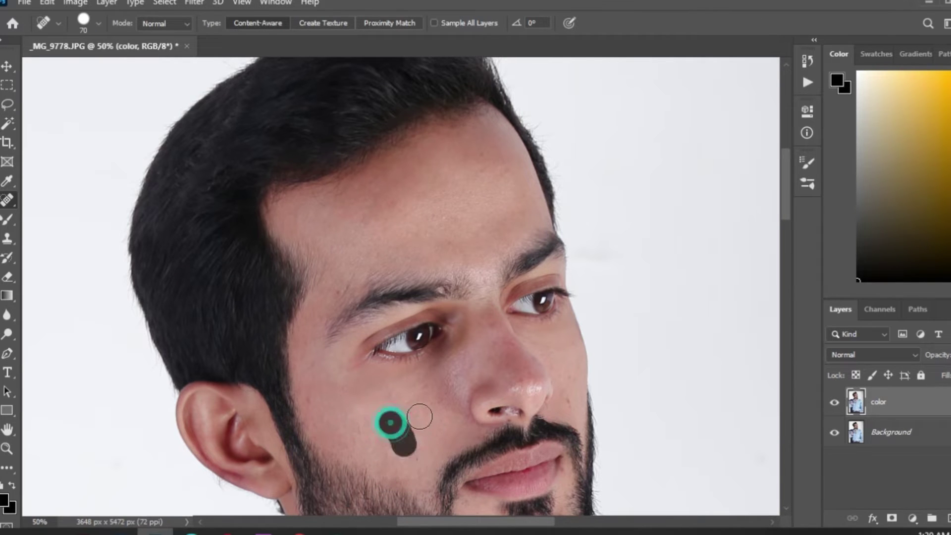
left_click_drag(311, 397, 327, 410)
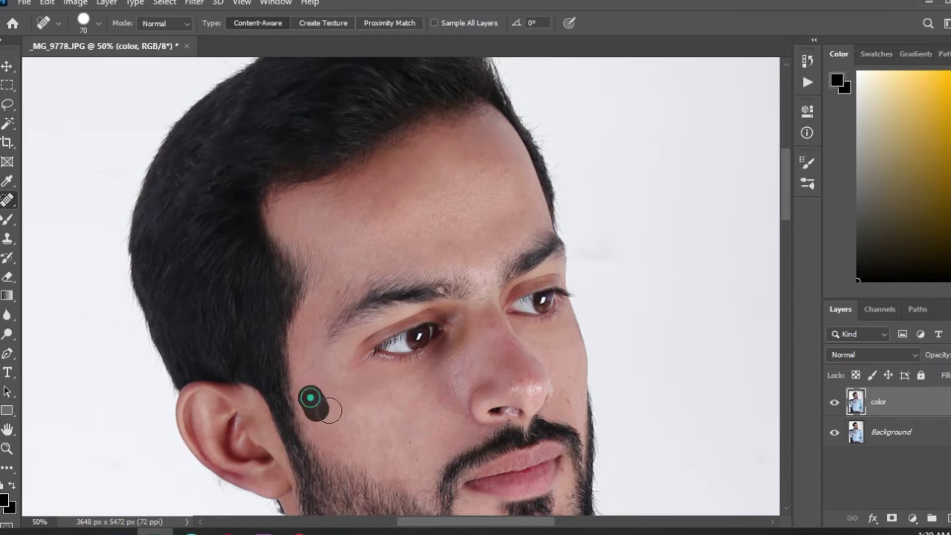
left_click_drag(516, 173, 454, 208)
left_click(480, 198)
left_click(480, 225)
left_click_drag(403, 237, 365, 156)
mouse_move(418, 282)
left_mouse_down()
mouse_move(446, 315)
mouse_move(429, 302)
left_mouse_up()
Heal the spots near the beard line, on the right cheek below the eye, and on the chin
left_click(348, 397)
left_click_drag(361, 412, 313, 430)
left_click_drag(447, 335, 440, 308)
left_click(445, 354)
left_click(443, 321)
left_click_drag(416, 360, 466, 207)
left_click_drag(406, 328, 434, 338)
left_click(392, 310)
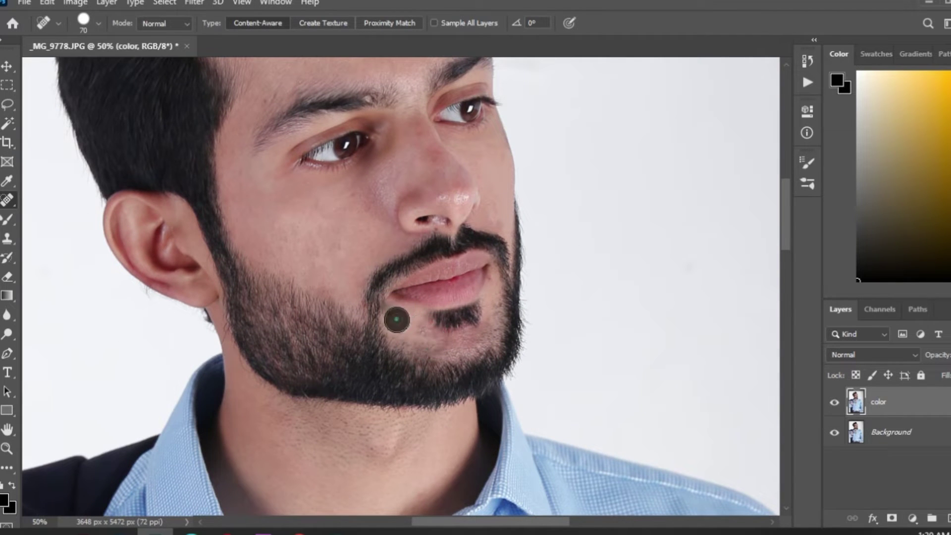
left_click(396, 317)
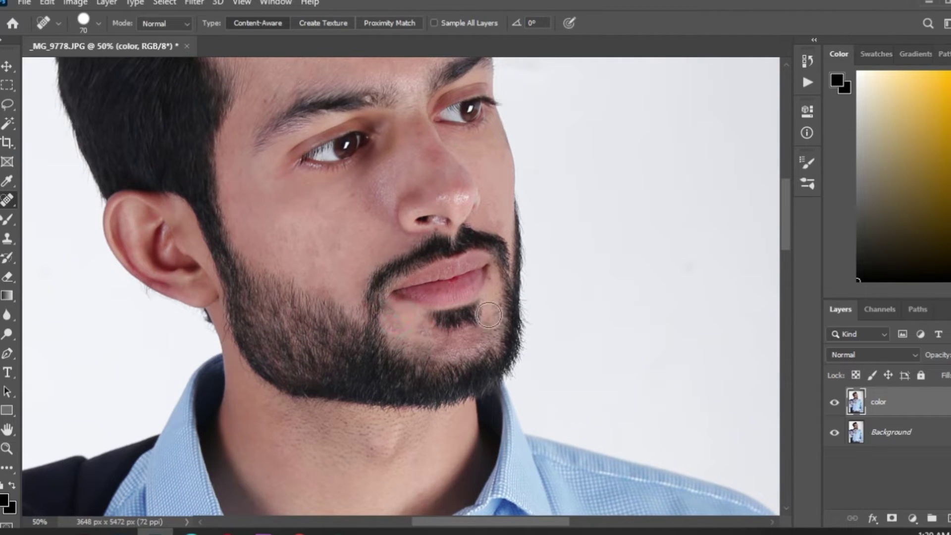
Shrink the healing brush to 45 and heal spots at the lip corner, neck and upper chest
key("bracketleft")
key("bracketleft")
left_click_drag(495, 278, 493, 302)
left_click_drag(318, 495, 367, 334)
left_click_drag(409, 369, 395, 378)
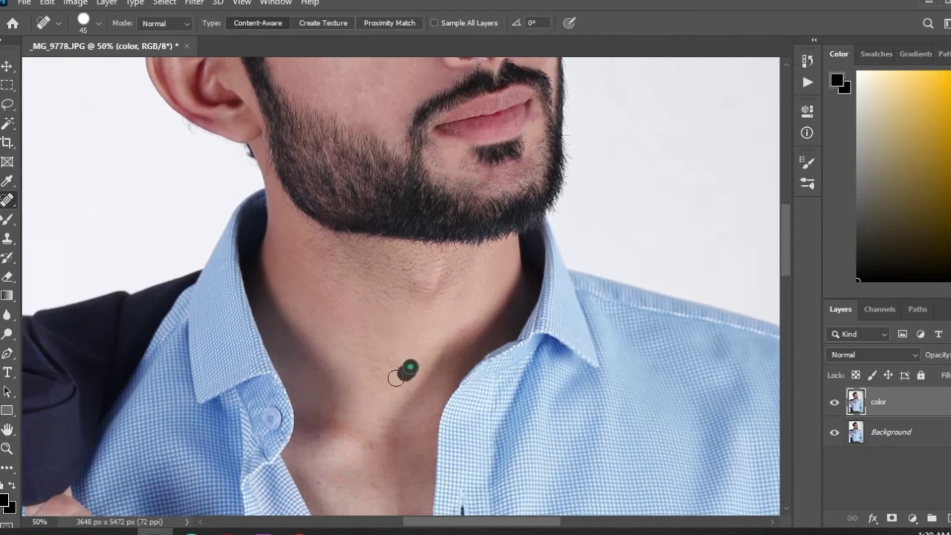
scroll(356, 297, "down", 5)
left_click(369, 356)
left_click(388, 334)
left_click_drag(365, 337, 337, 345)
left_click(361, 263)
left_click(358, 290)
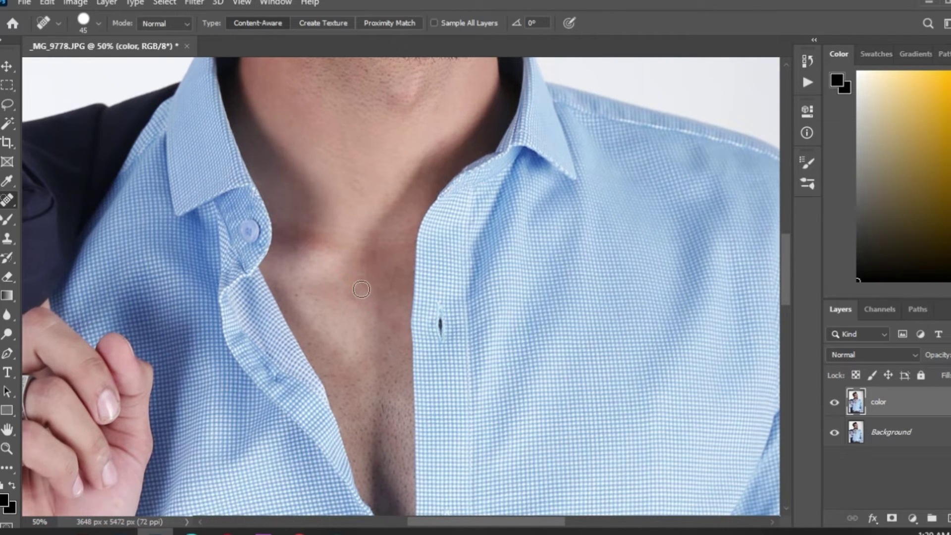
key("ctrl+minus")
key("ctrl+minus")
key("ctrl+minus")
key("ctrl+minus")
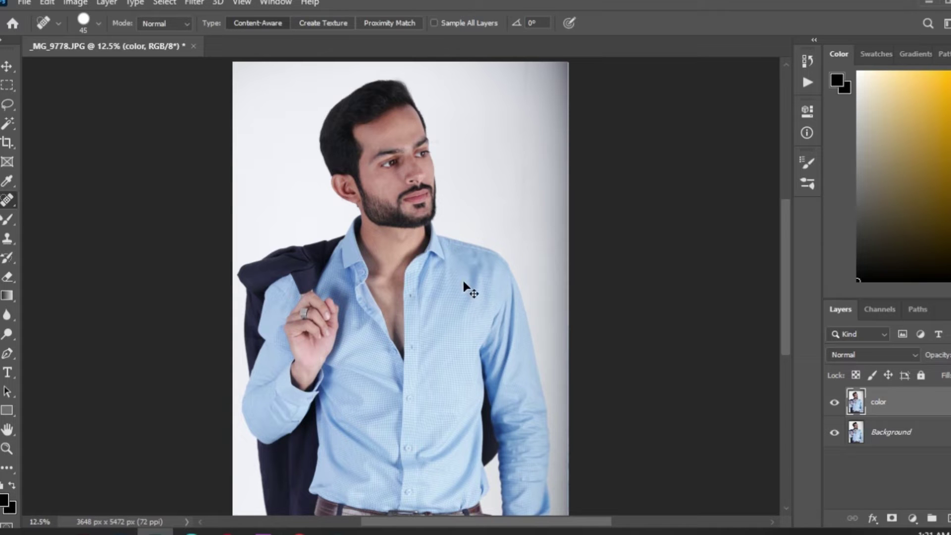
Duplicate the color layer with Ctrl+J and name the new top copy 'texture'
key("ctrl+j")
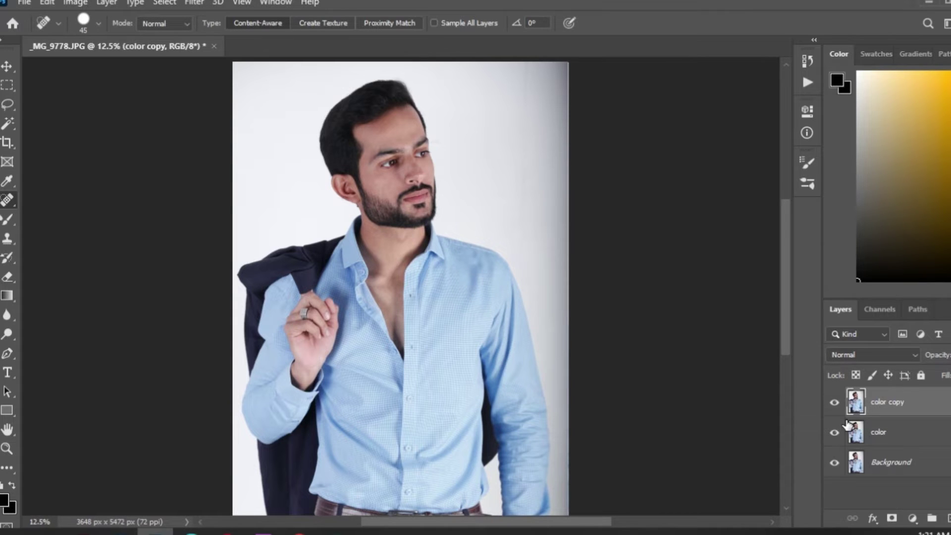
left_click(888, 405)
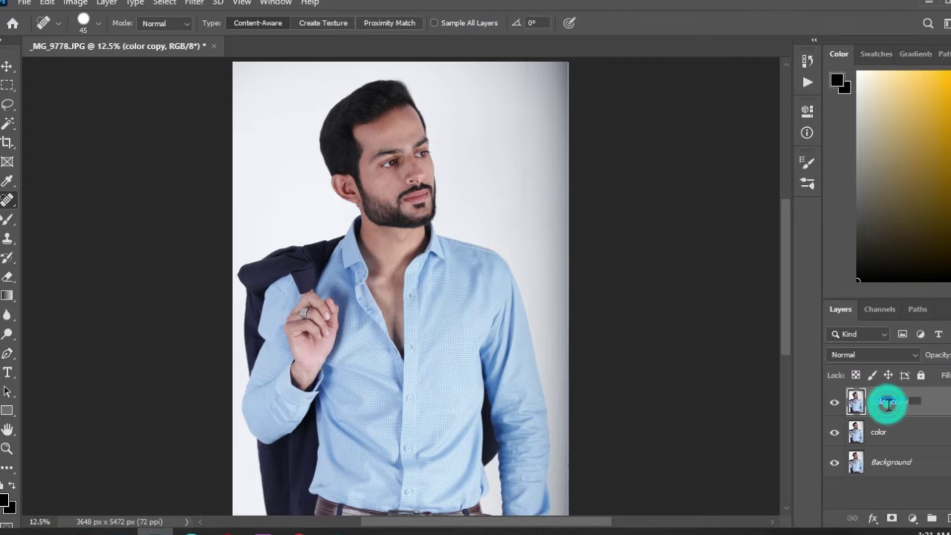
type("texture")
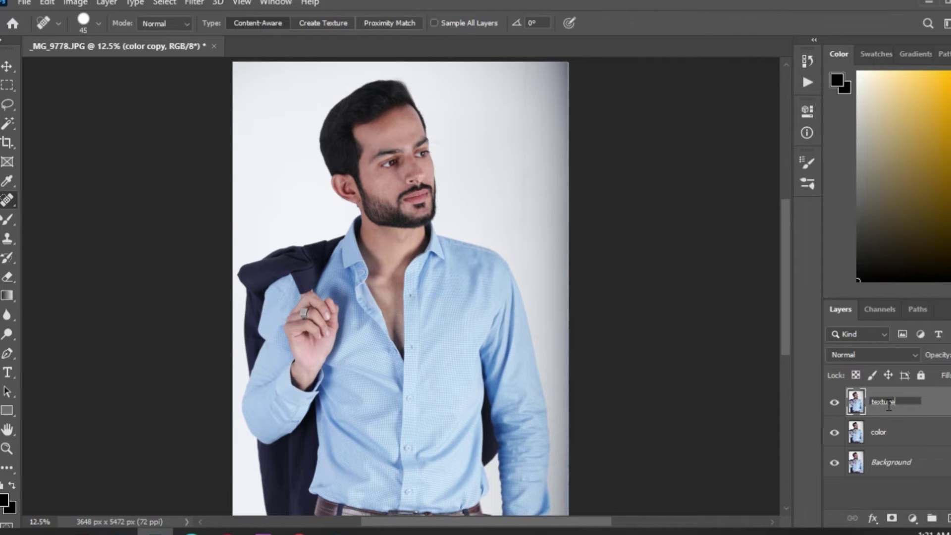
key("Return")
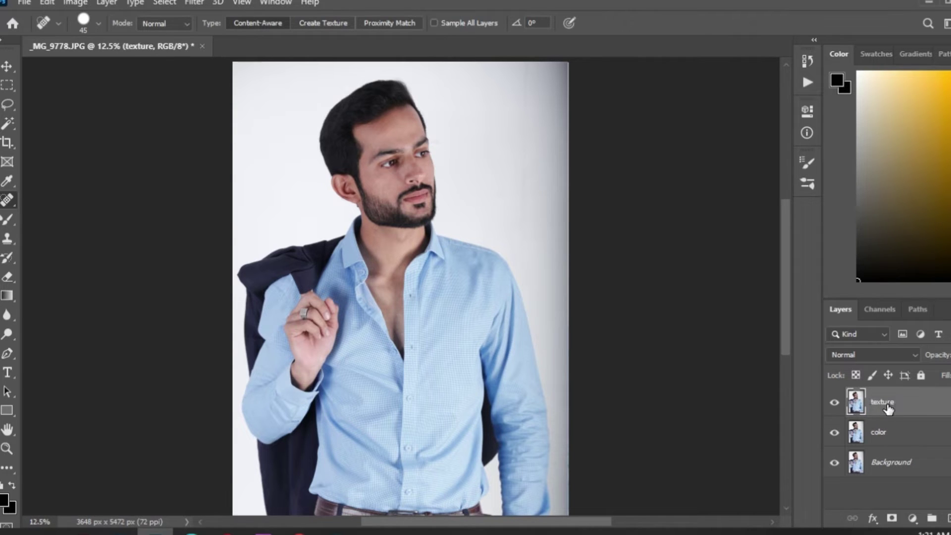
Apply Filter > Other > High Pass to the texture layer with a 3.7-pixel radius
left_click(193, 4)
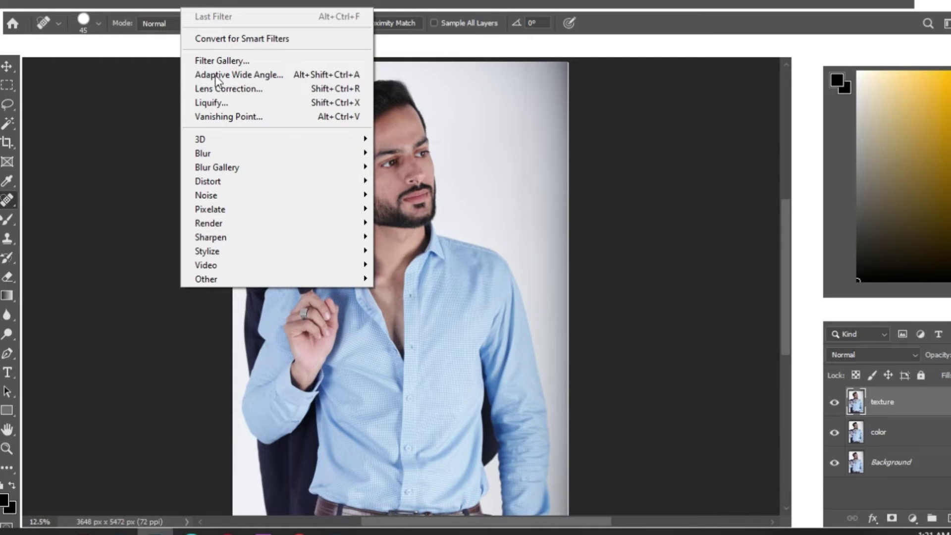
left_click(258, 283)
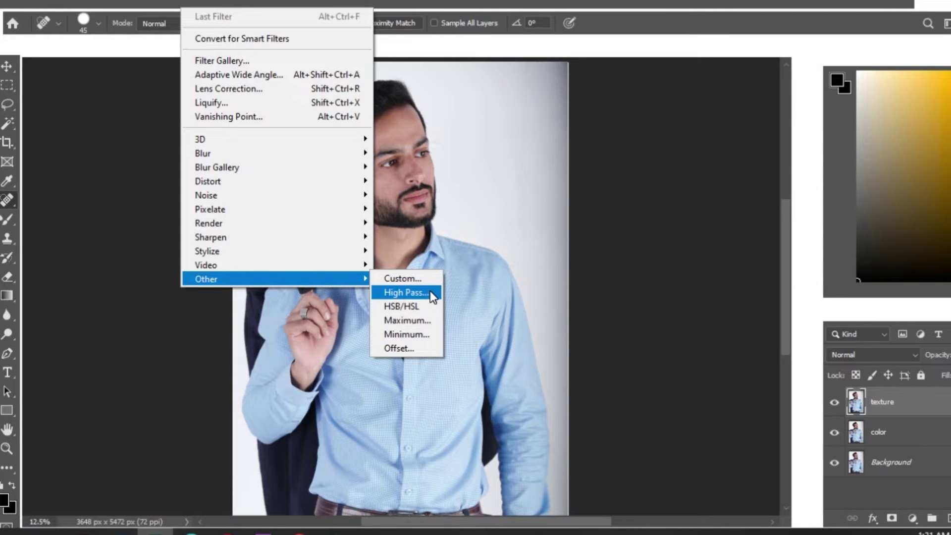
left_click(406, 293)
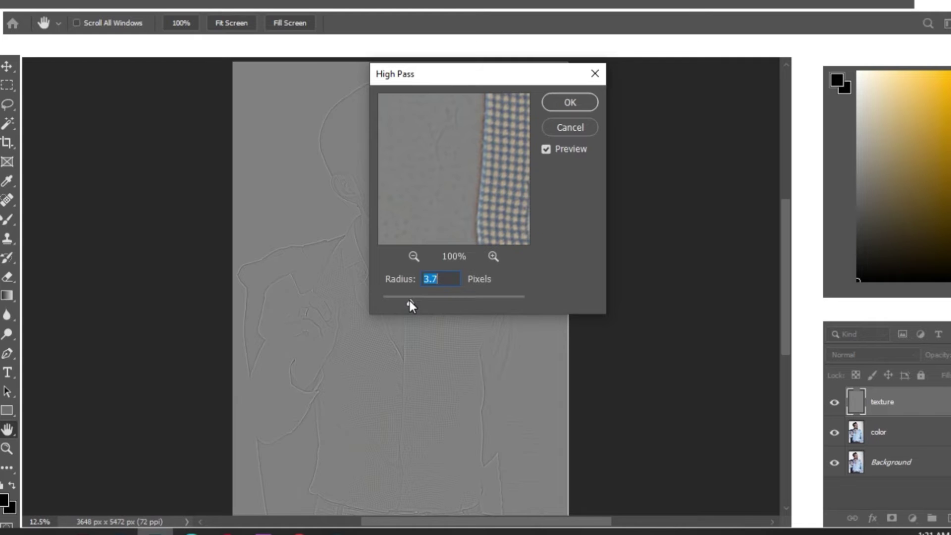
left_click_drag(409, 302, 408, 299)
left_click(417, 303)
left_click(432, 280)
type("6")
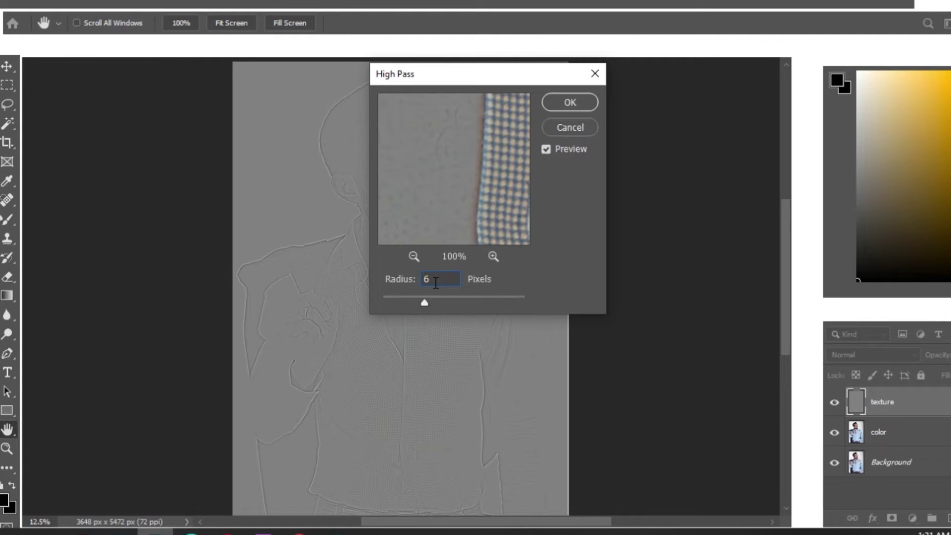
type("3.7")
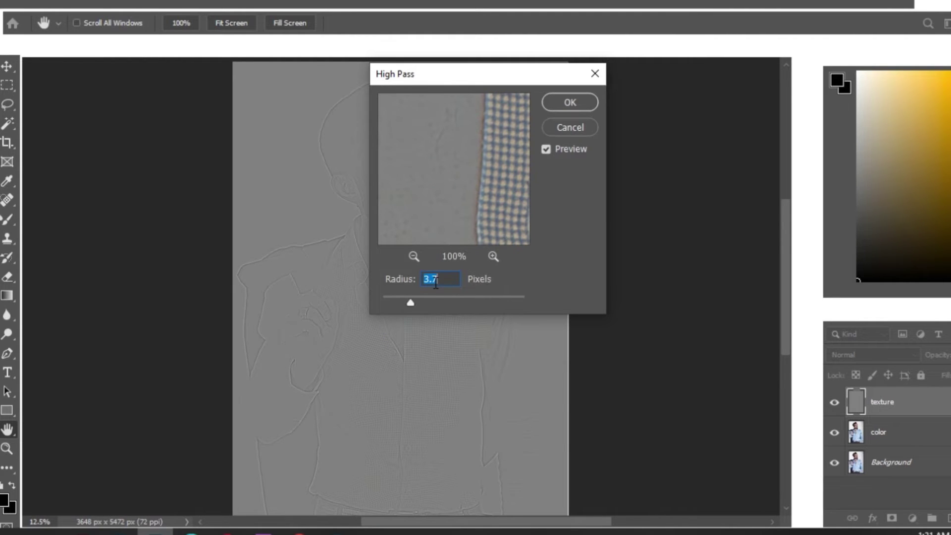
left_click(585, 103)
key("j")
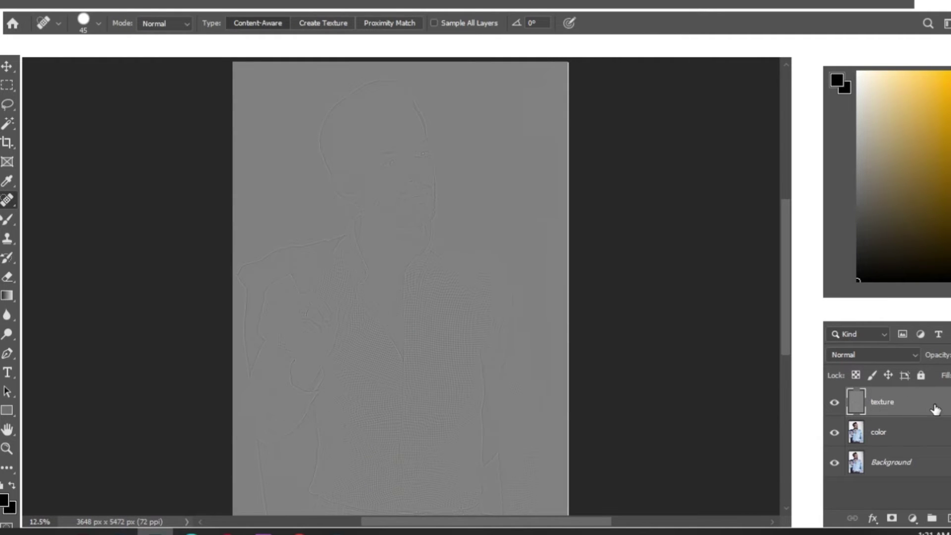
left_click(907, 354)
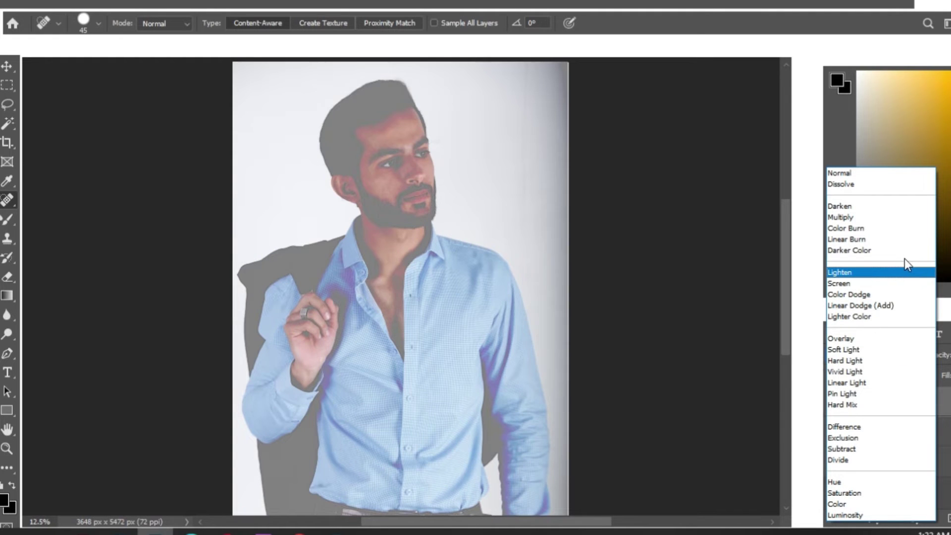
left_click(872, 382)
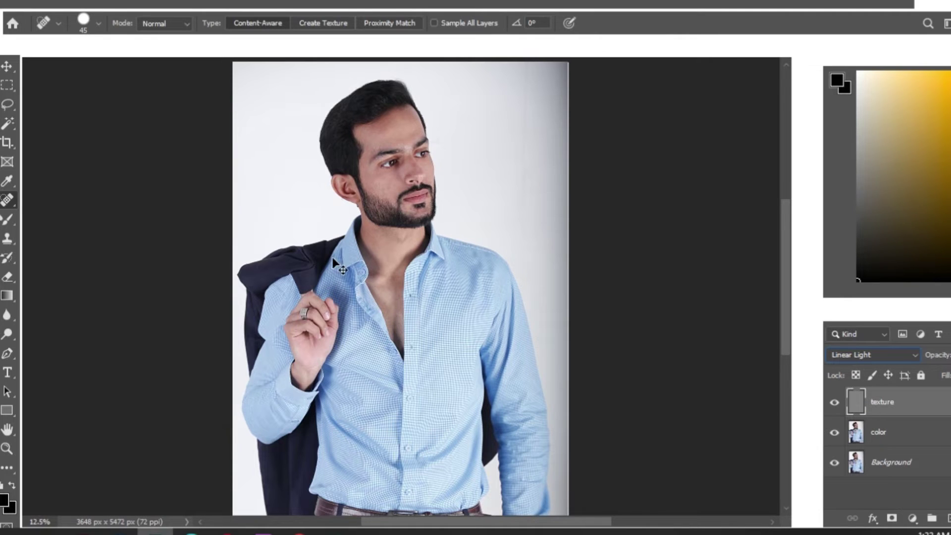
scroll(333, 258, "up", 3)
scroll(333, 264, "up", 1)
left_click_drag(372, 250, 354, 384)
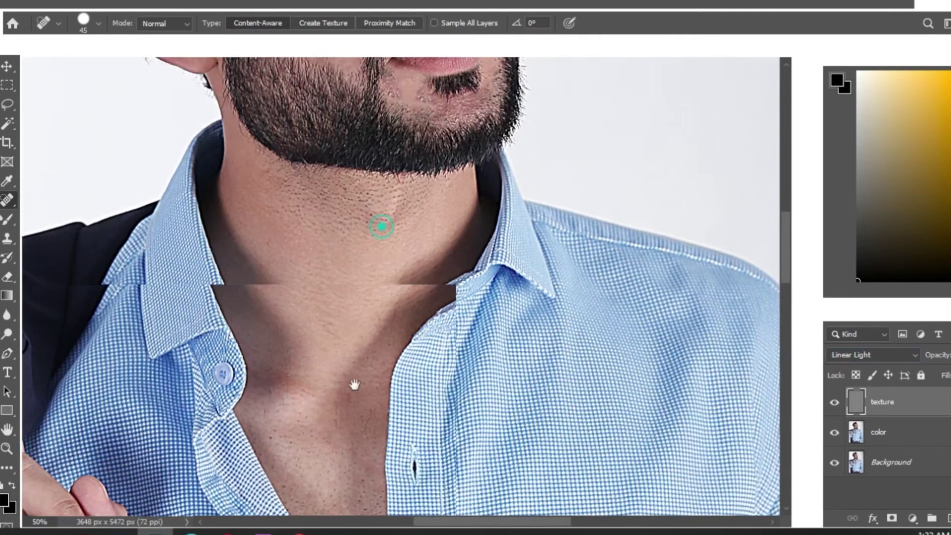
scroll(381, 227, "up", 5)
scroll(425, 303, "down", 3)
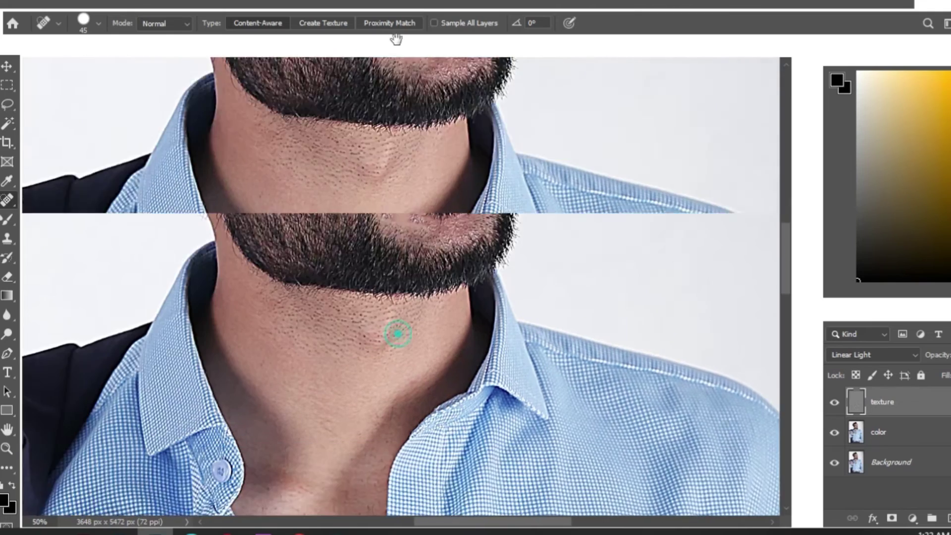
scroll(408, 238, "down", 3)
scroll(435, 339, "down", 2)
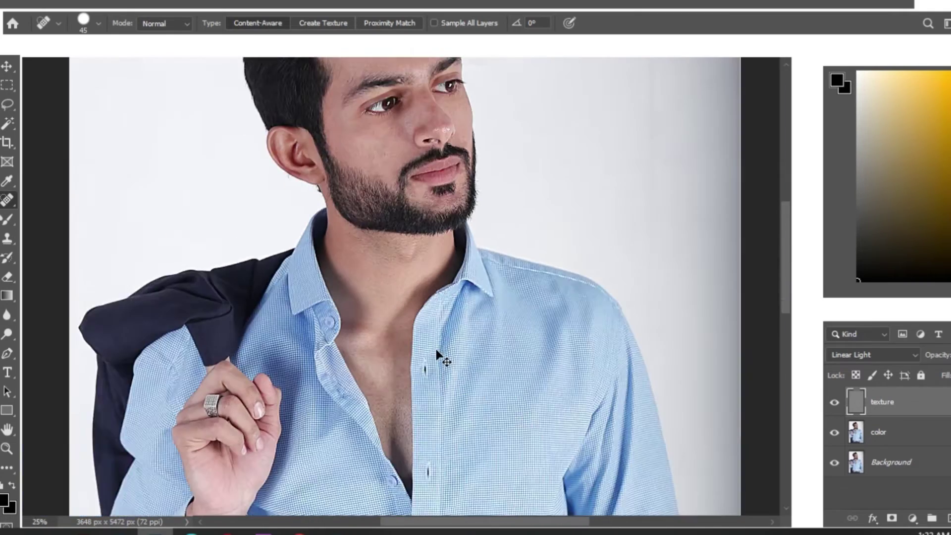
scroll(436, 351, "down", 1)
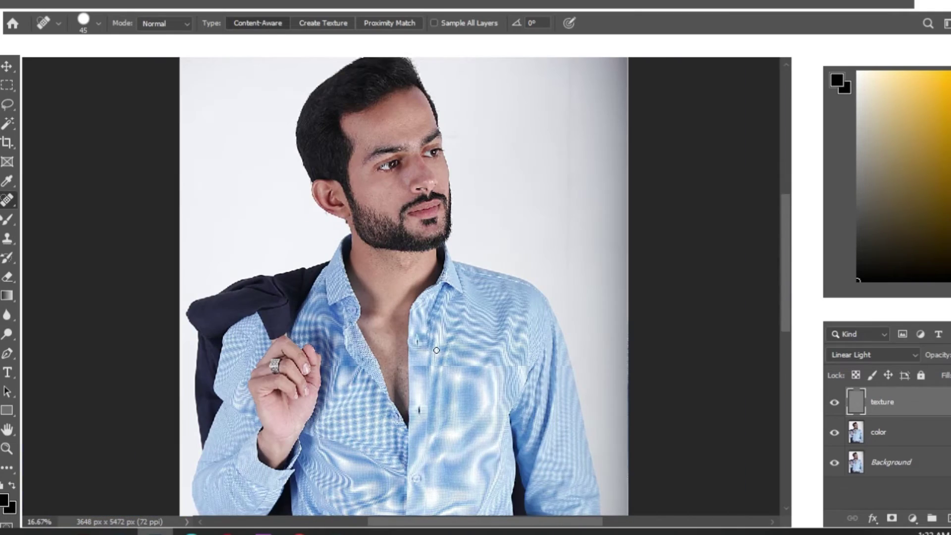
Hide the texture layer and set up a 175-size Mixer Brush on the color layer at 50%
left_click(835, 406)
left_click(10, 219)
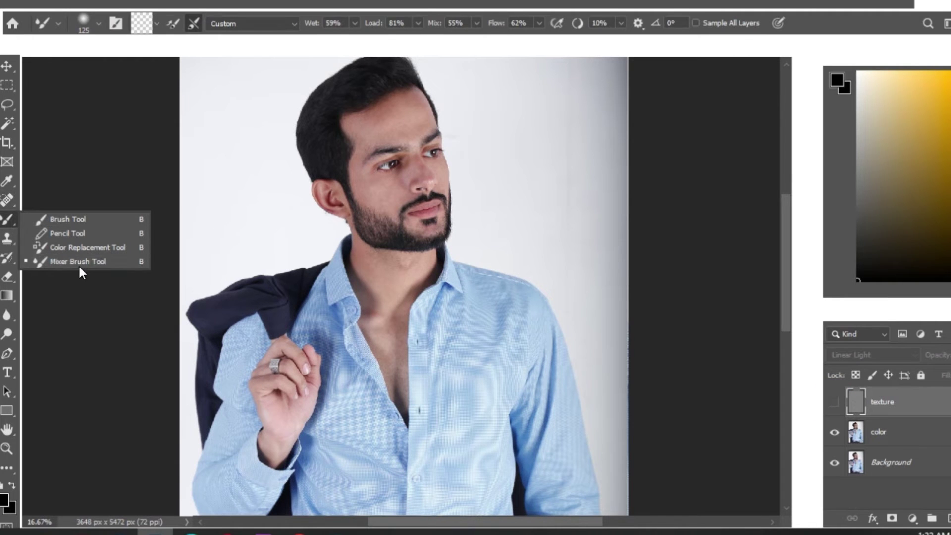
left_click(91, 262)
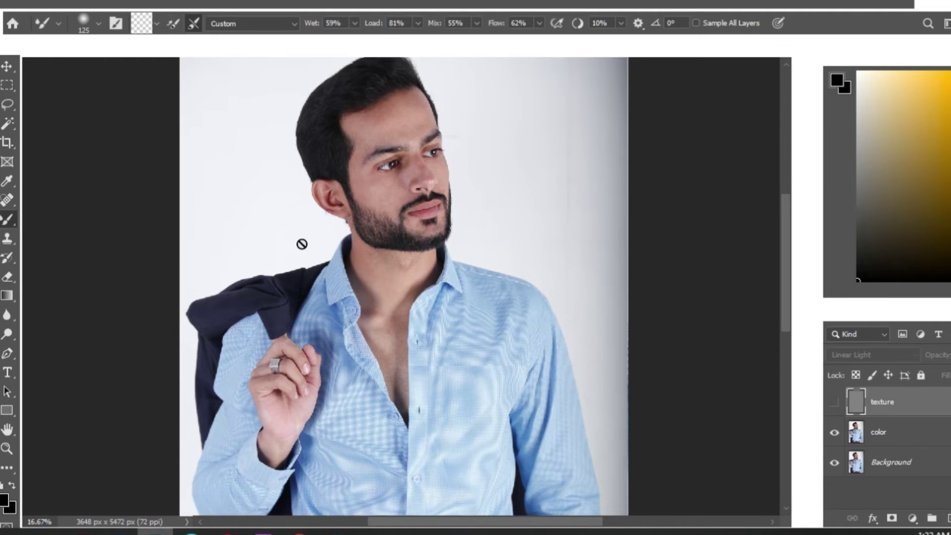
left_click(897, 427)
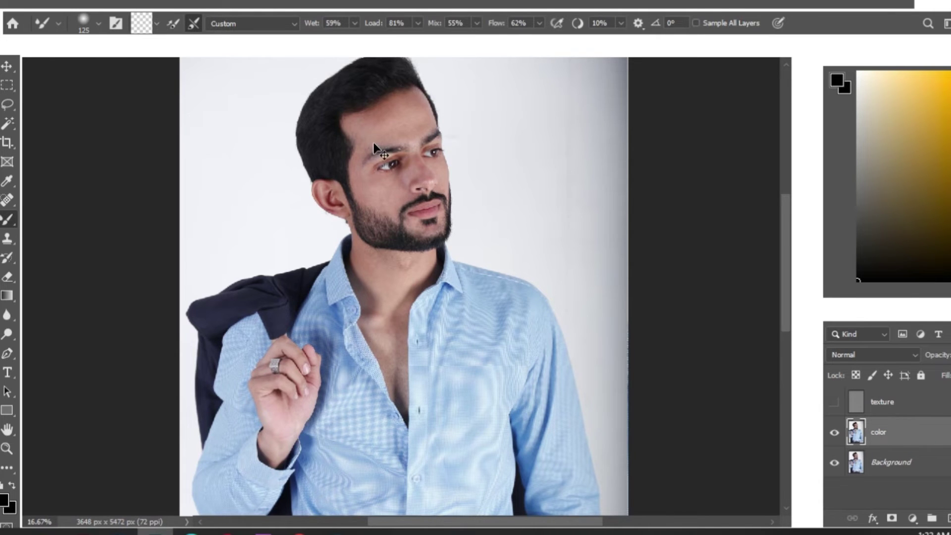
key("ctrl+plus")
key("ctrl+plus")
key("ctrl+plus")
left_click_drag(432, 345, 399, 433)
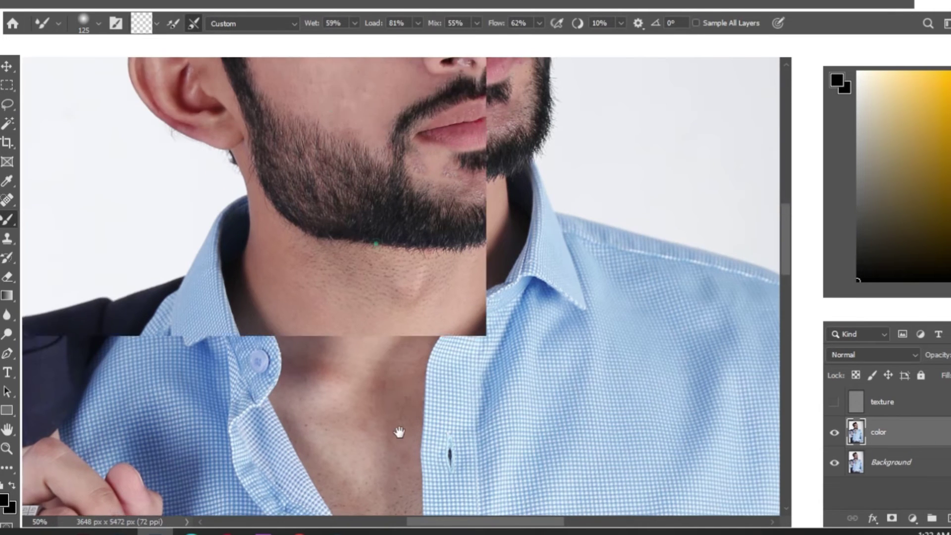
left_click_drag(367, 277, 368, 384)
left_click_drag(367, 223, 372, 311)
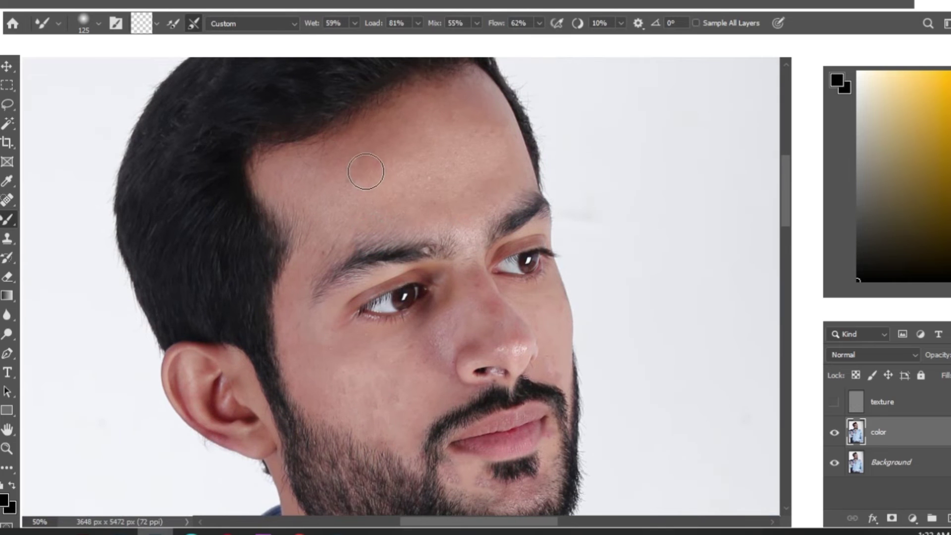
key("bracketright")
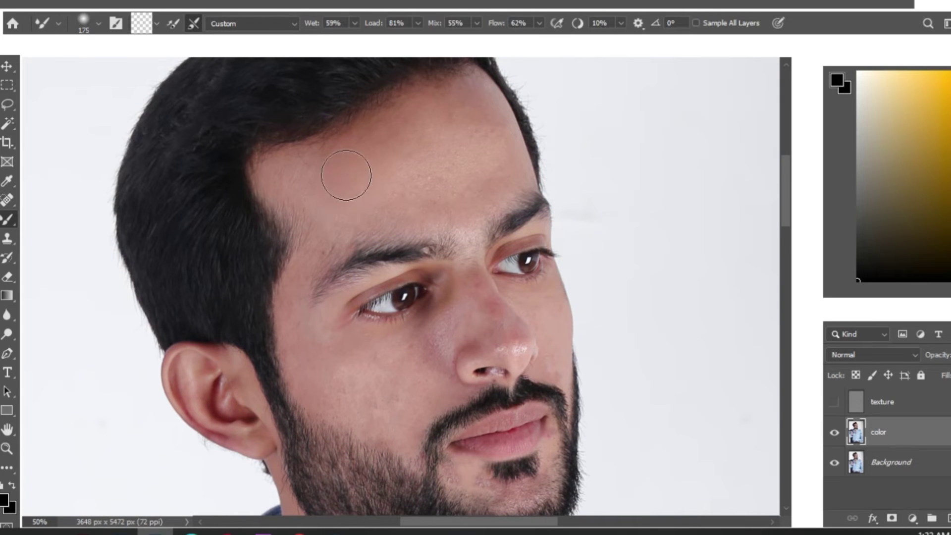
Smooth the skin tone across the forehead, the cheek below the eye, and the nose
left_click_drag(330, 225, 391, 203)
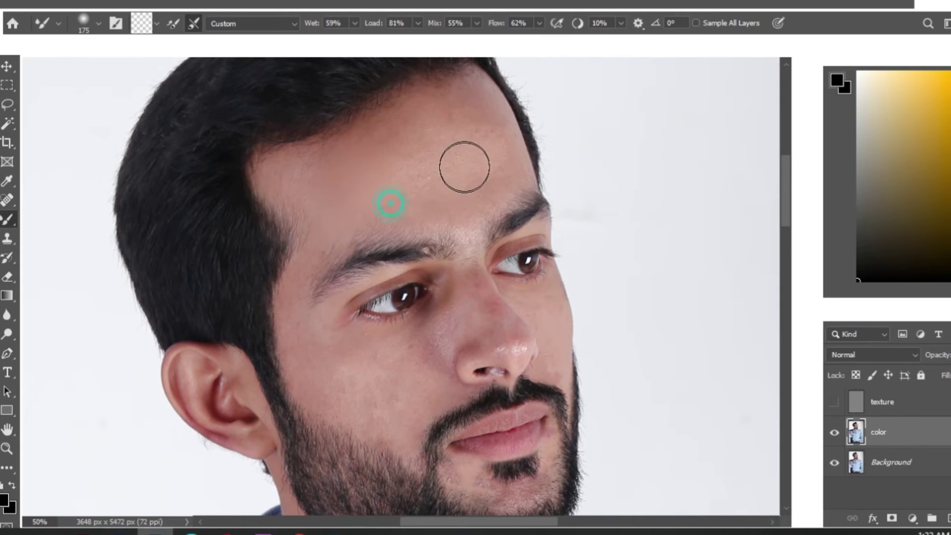
left_click_drag(492, 142, 404, 147)
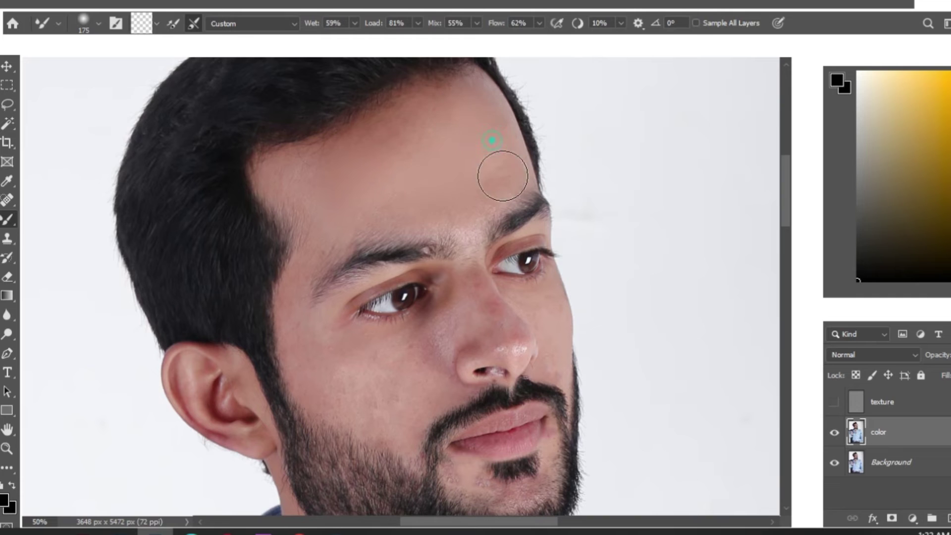
mouse_move(299, 174)
left_mouse_down()
mouse_move(453, 217)
mouse_move(446, 268)
left_mouse_up()
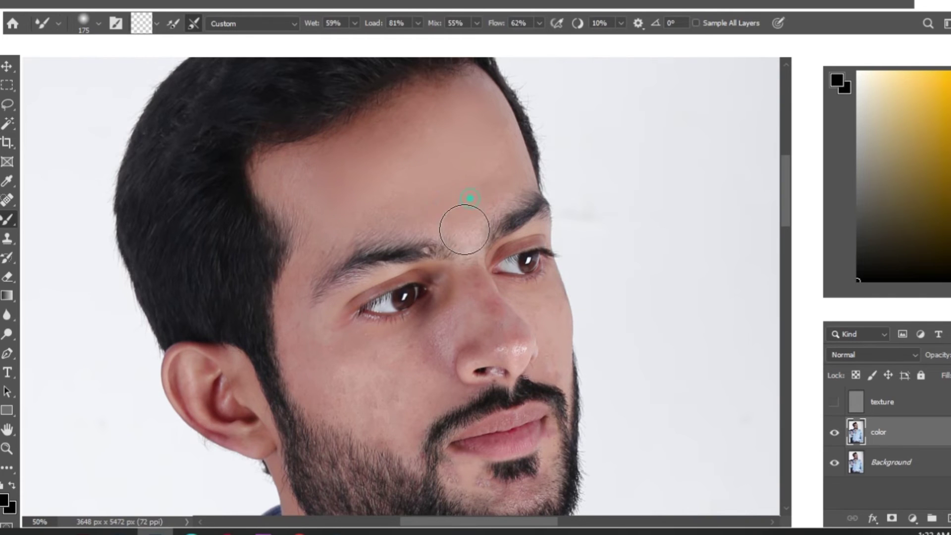
left_click_drag(312, 357, 299, 295)
mouse_move(402, 364)
left_mouse_down()
mouse_move(422, 346)
mouse_move(418, 357)
mouse_move(498, 337)
left_mouse_up()
key("bracketleft")
key("bracketleft")
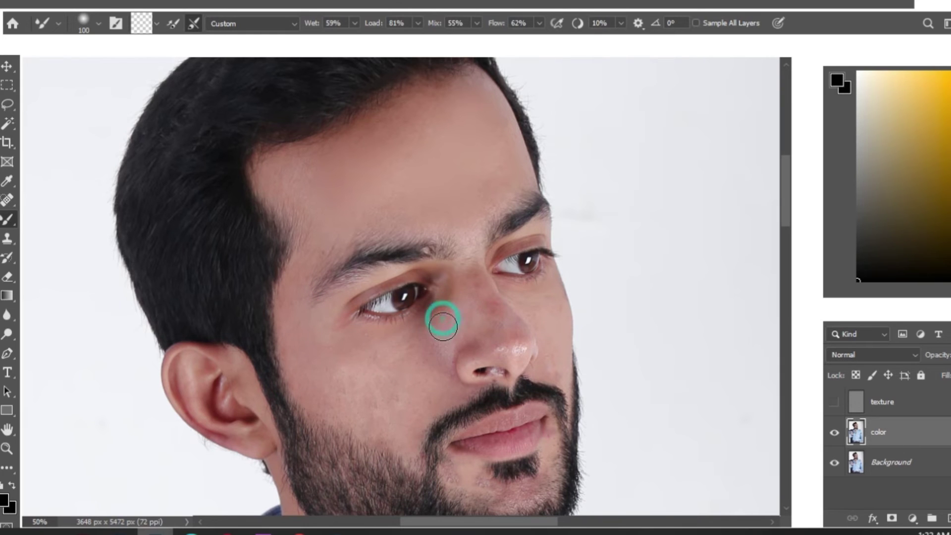
left_click_drag(443, 337, 380, 378)
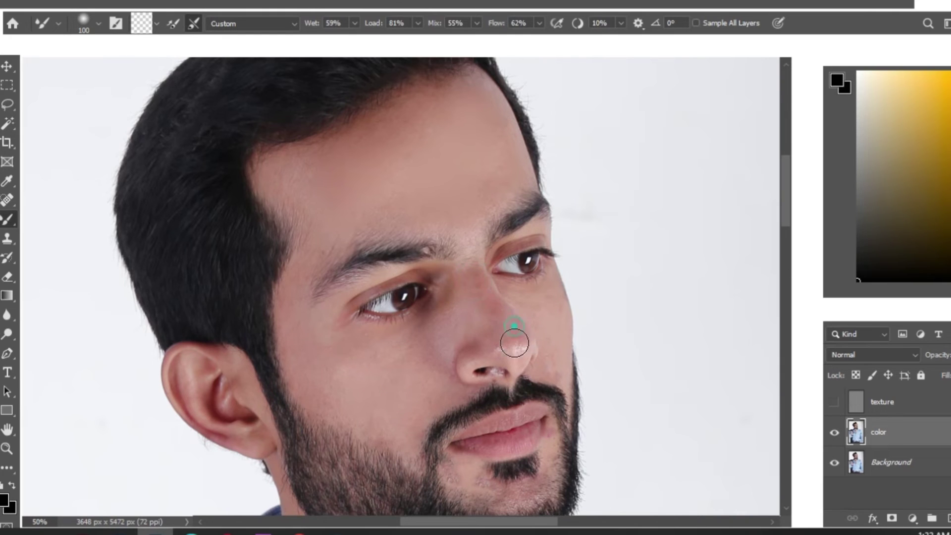
left_click_drag(515, 345, 501, 352)
left_click_drag(391, 384, 379, 241)
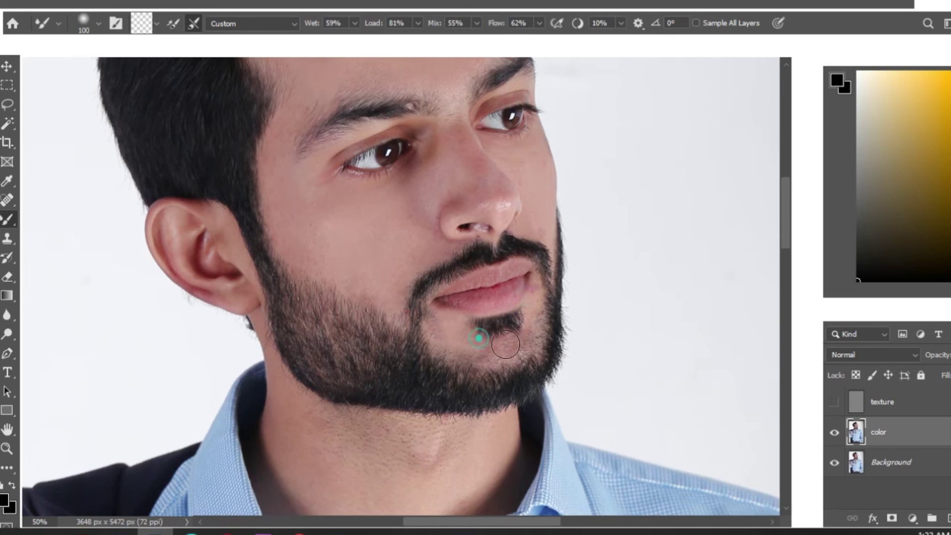
Blend the neck skin below the beard with a 200-size Mixer Brush, then recentre the portrait
left_click_drag(391, 427, 444, 225)
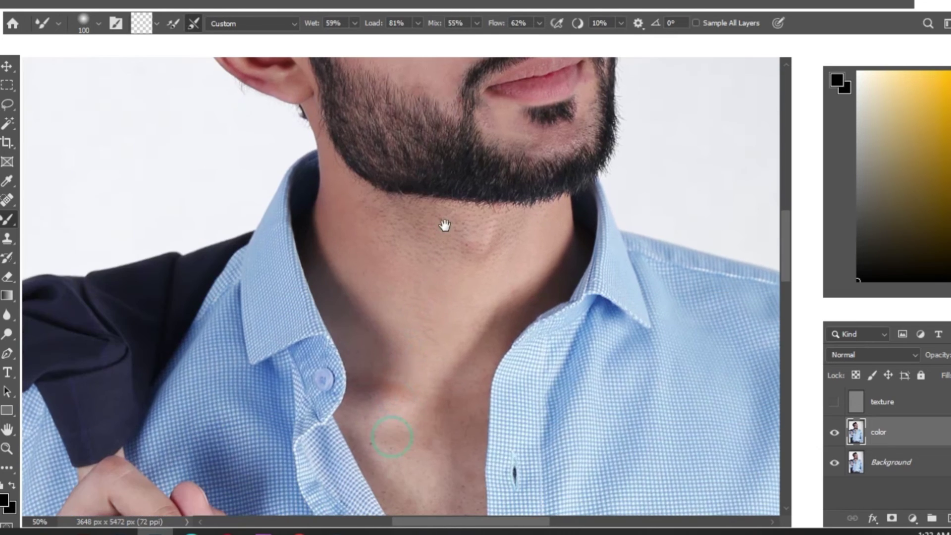
key("bracketright")
left_click_drag(346, 203, 465, 244)
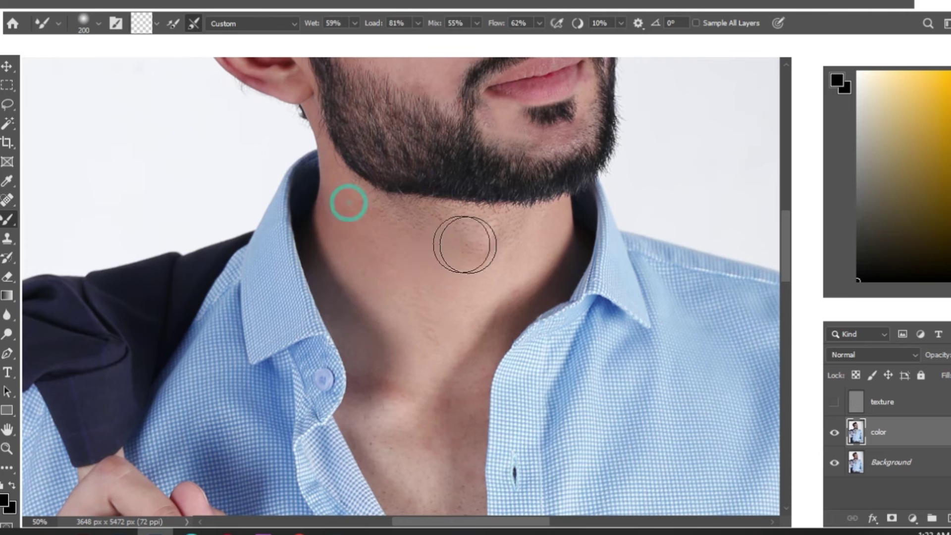
mouse_move(535, 224)
left_mouse_down()
mouse_move(429, 275)
mouse_move(340, 212)
mouse_move(407, 266)
left_mouse_up()
left_click_drag(422, 387, 446, 233)
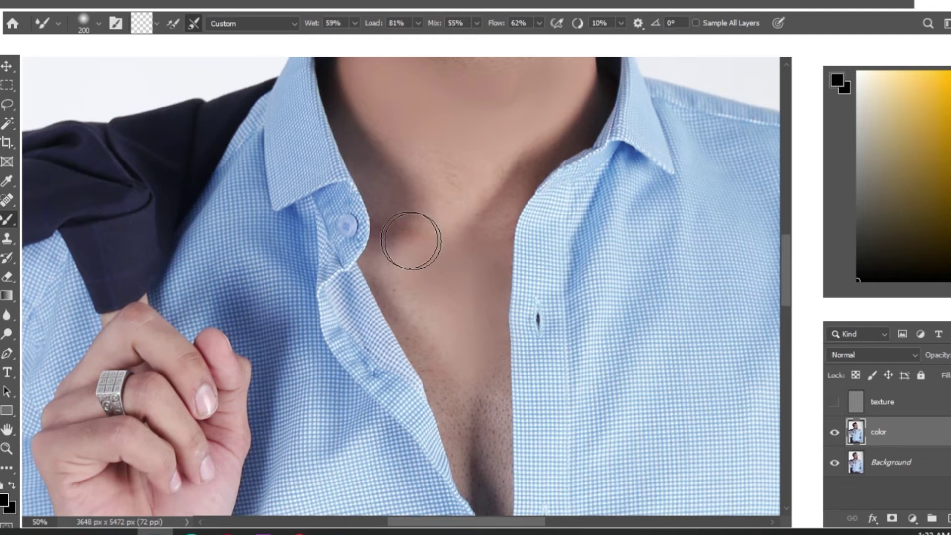
key("ctrl+minus")
key("ctrl+minus")
key("ctrl+minus")
key("ctrl+minus")
key("ctrl+plus")
left_click_drag(394, 224, 398, 306)
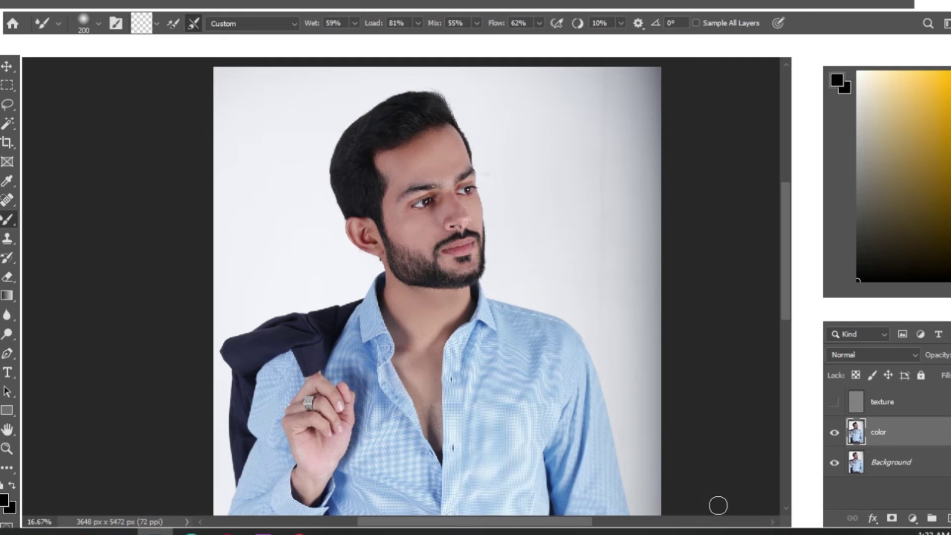
Show the texture layer again and fine-tune its opacity
left_click(834, 402)
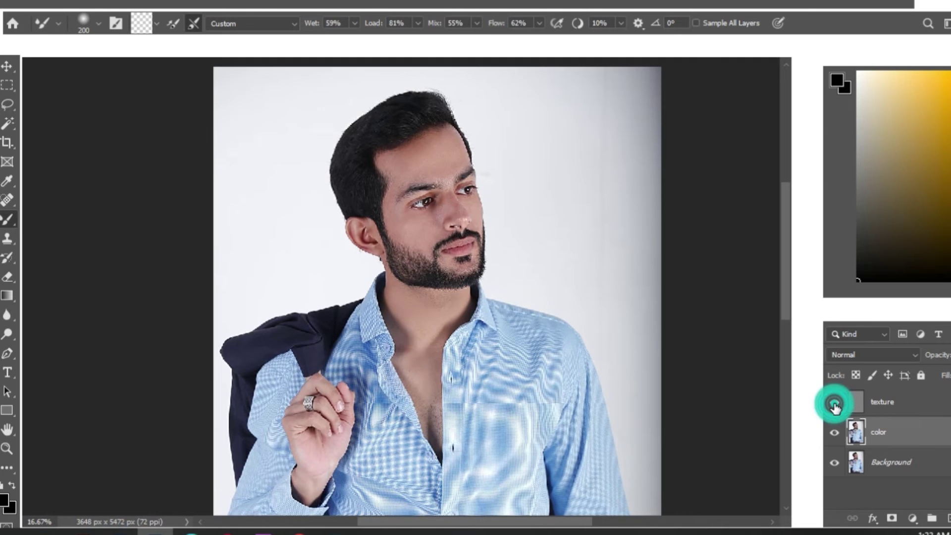
key("ctrl+plus")
key("ctrl+plus")
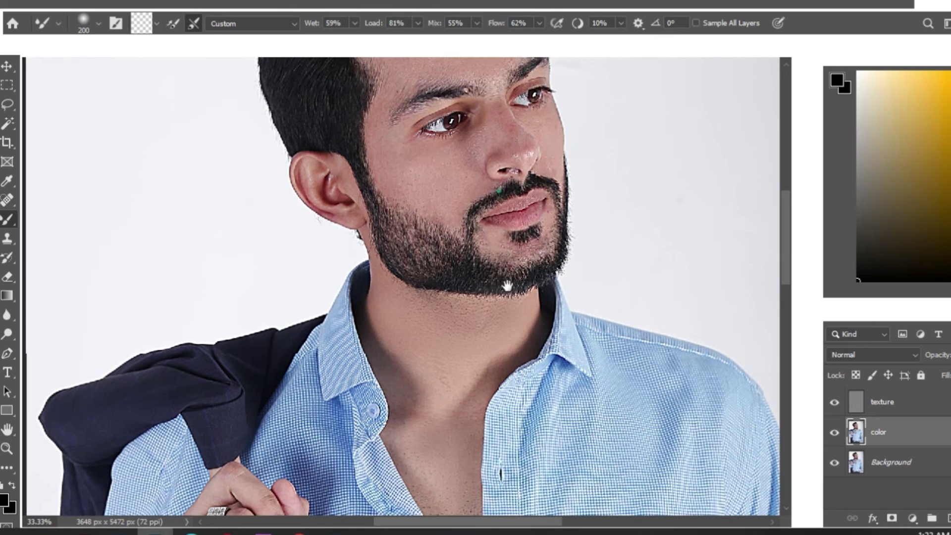
left_click_drag(510, 278, 495, 391)
mouse_move(484, 238)
left_mouse_down()
mouse_move(479, 108)
mouse_move(495, 240)
left_mouse_up()
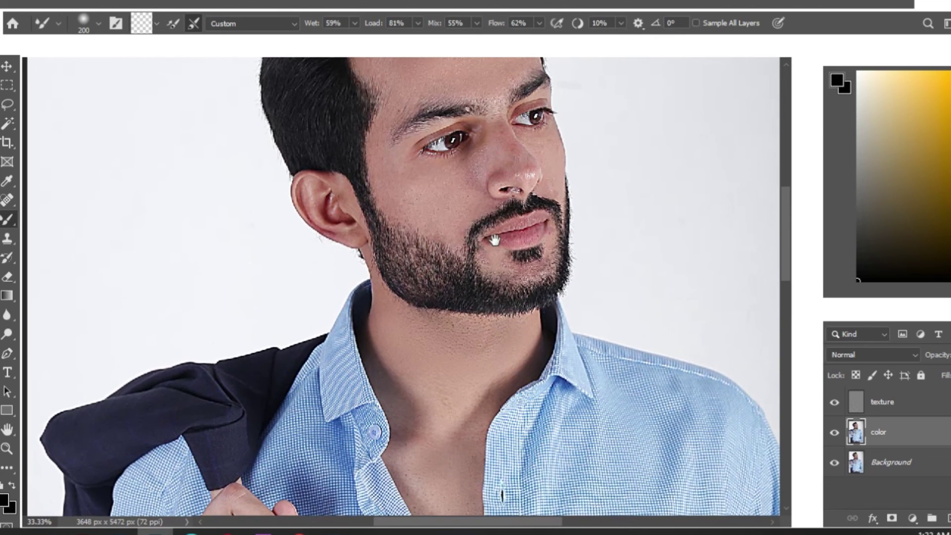
left_click(921, 396)
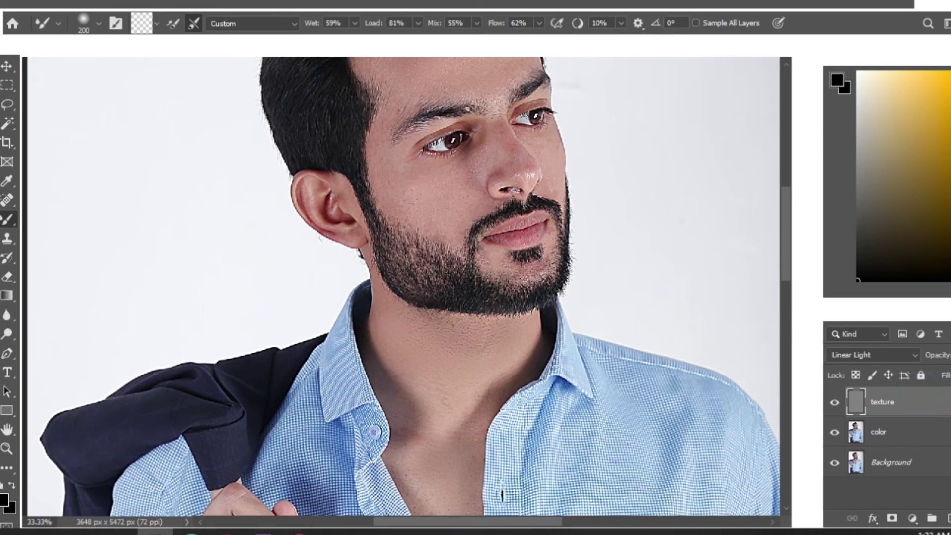
left_click_drag(934, 368, 923, 374)
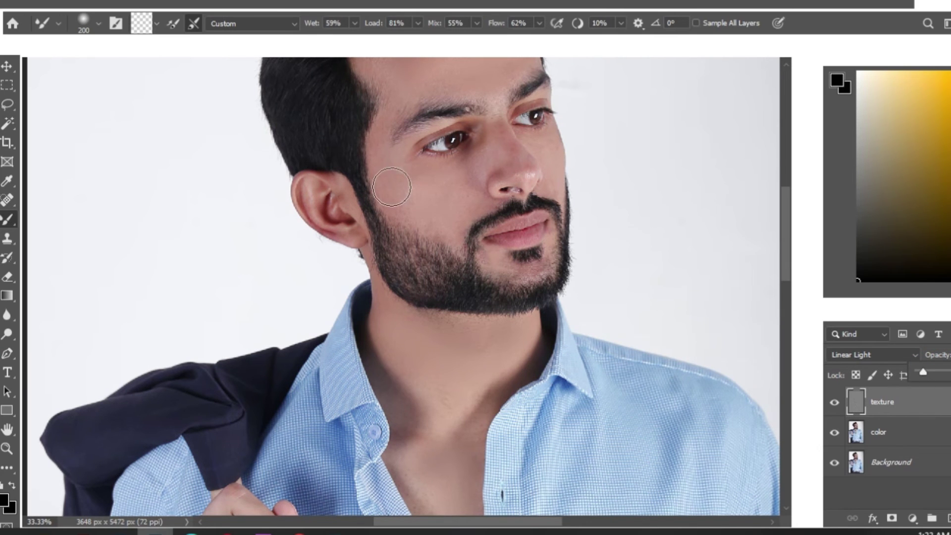
Lightly blend the forehead and cheek skin at 50% zoom, then fit the whole photo on screen
key("ctrl+minus")
key("ctrl+minus")
key("ctrl+plus")
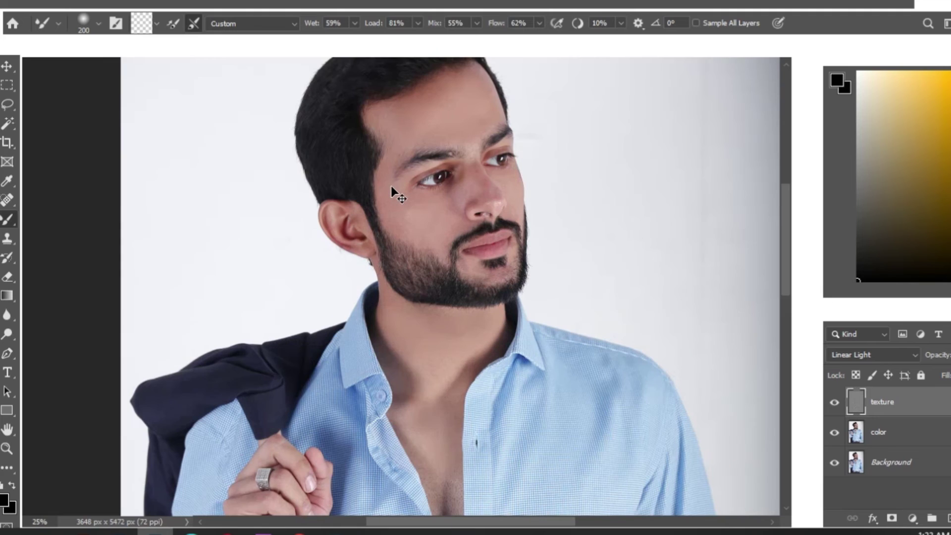
key("ctrl+minus")
key("ctrl+plus")
key("ctrl+plus")
key("ctrl+plus")
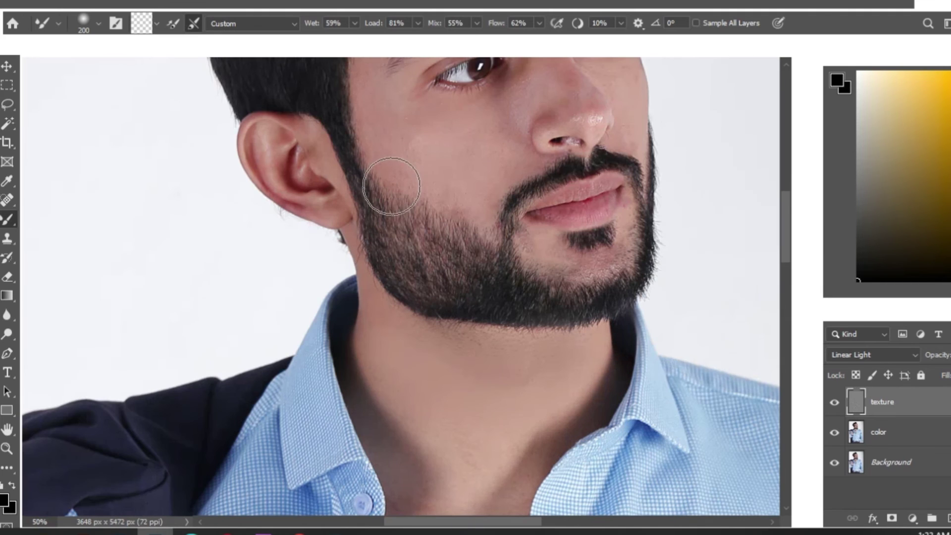
left_click_drag(461, 275, 483, 458)
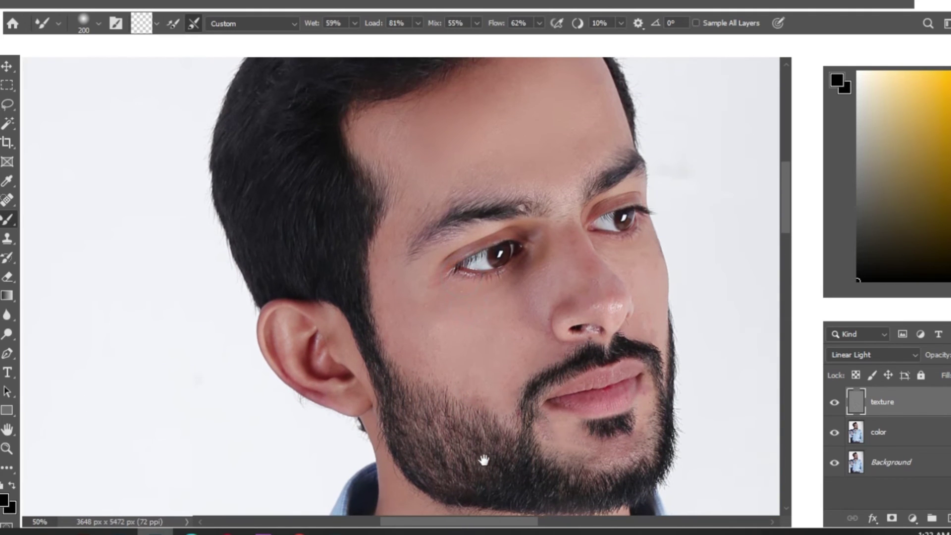
left_click_drag(478, 164, 453, 186)
left_click_drag(517, 315, 542, 333)
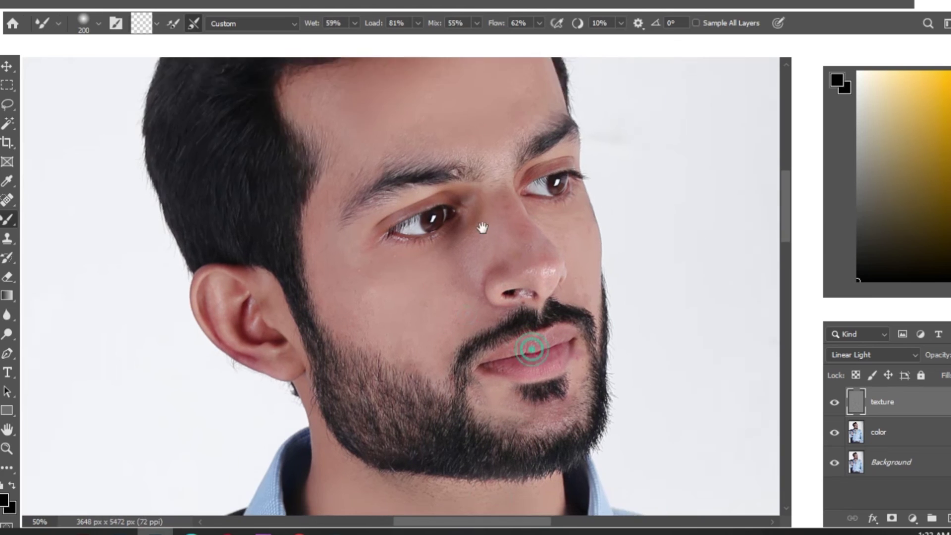
mouse_move(536, 420)
left_mouse_down()
mouse_move(513, 300)
mouse_move(540, 192)
left_mouse_up()
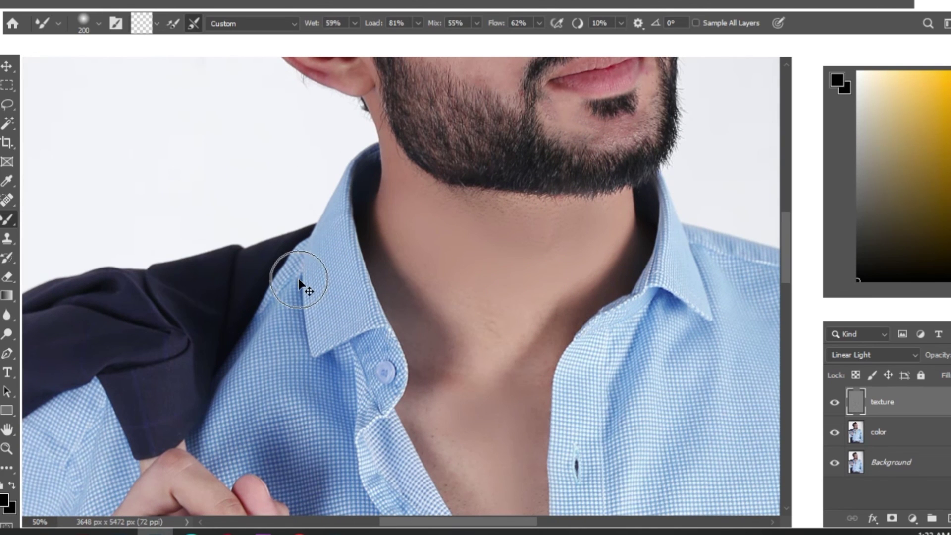
key("ctrl+0")
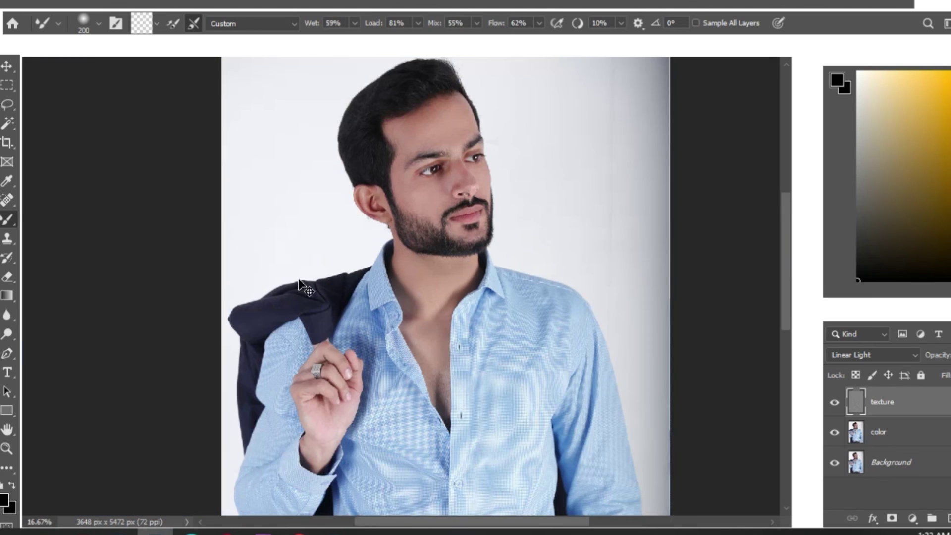
key("ctrl+minus")
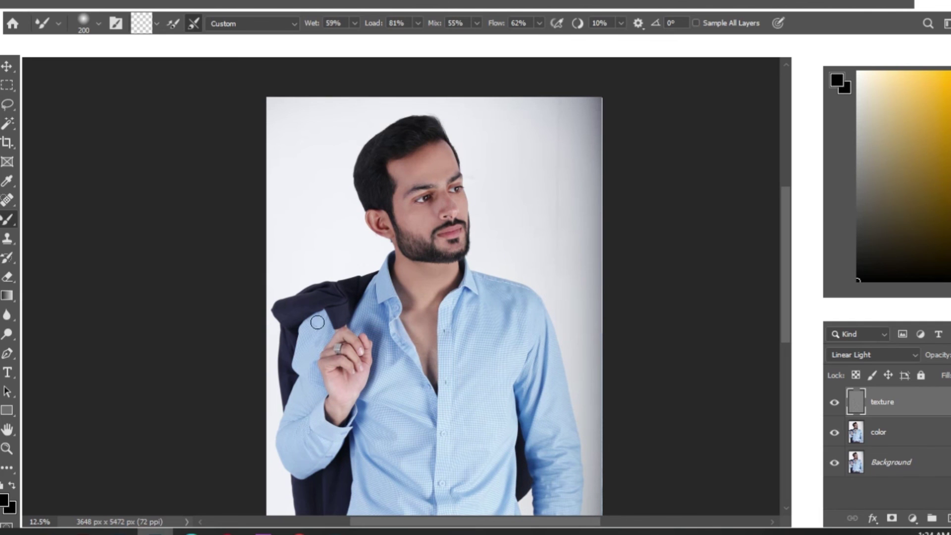